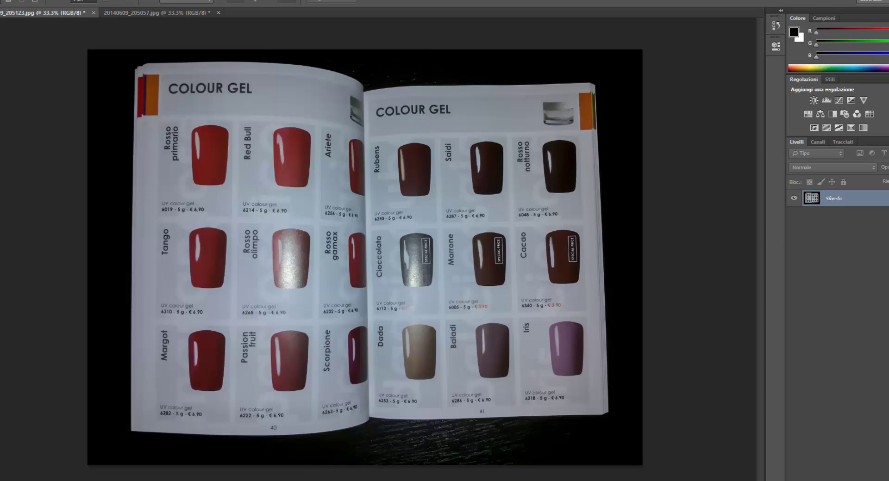
Compare the open photos of the catalogue cover and the Colour Gel spread.
{"action": "left_click", "coordinate": [166, 14]}
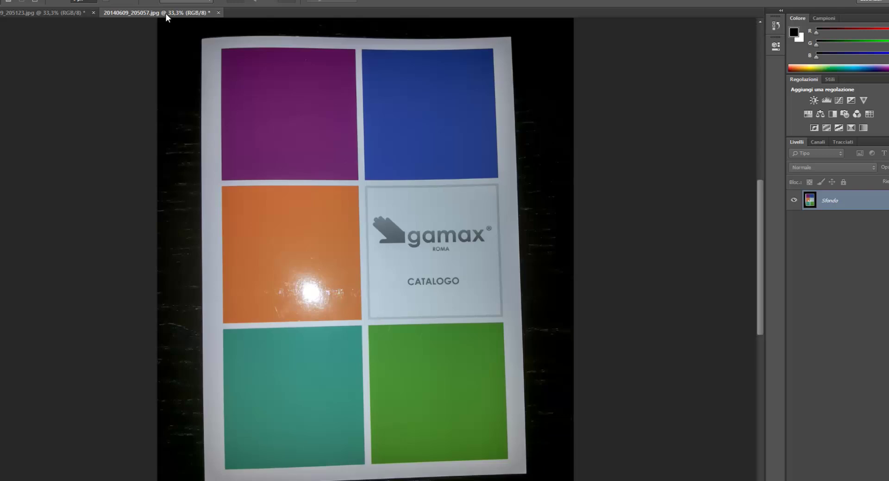
{"action": "left_click", "coordinate": [40, 12]}
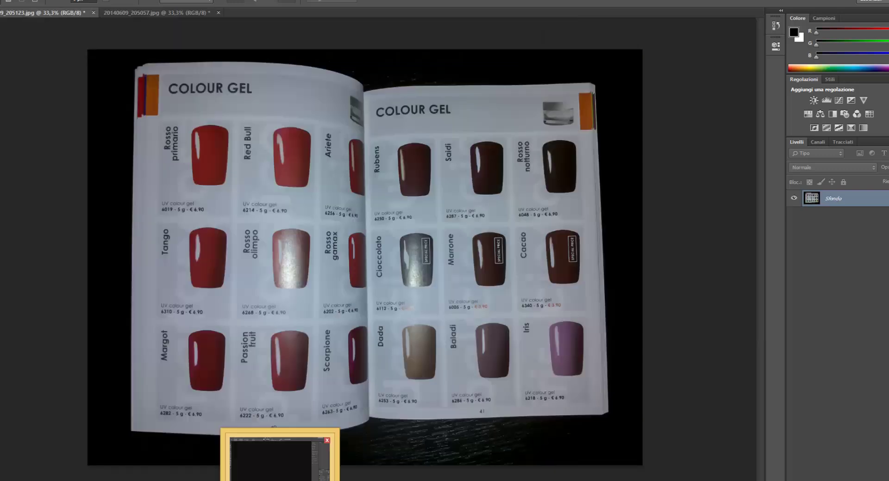
{"action": "key", "text": "v"}
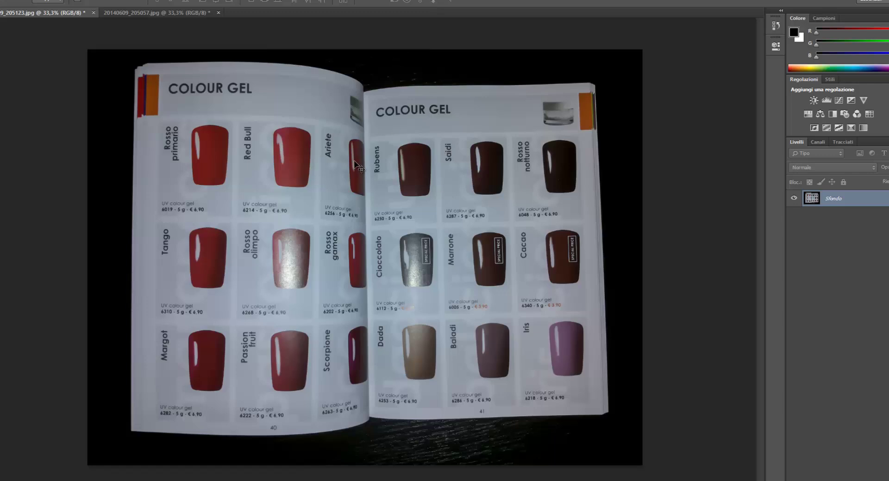
{"action": "left_click", "coordinate": [146, 13]}
Switch to the Catalogo 2014 folder in File Explorer and open Catalogo 2014.indd in InDesign.
{"action": "mouse_move", "coordinate": [40, 480]}
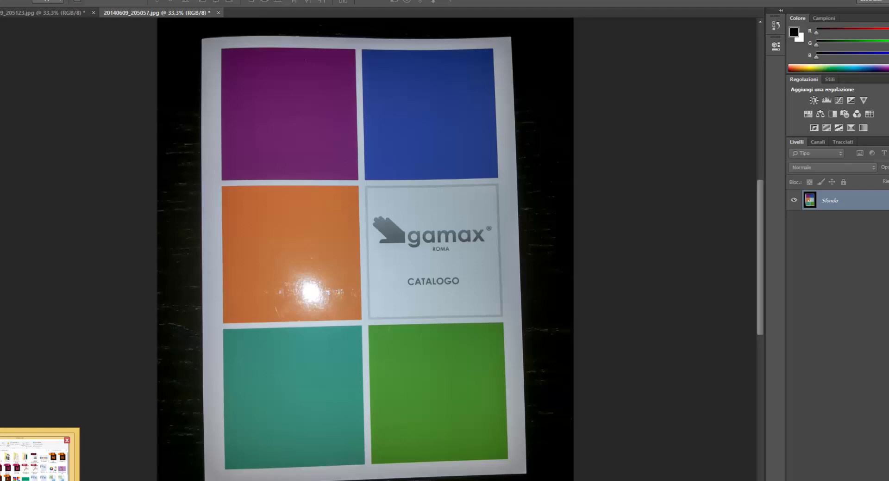
{"action": "left_click", "coordinate": [40, 479]}
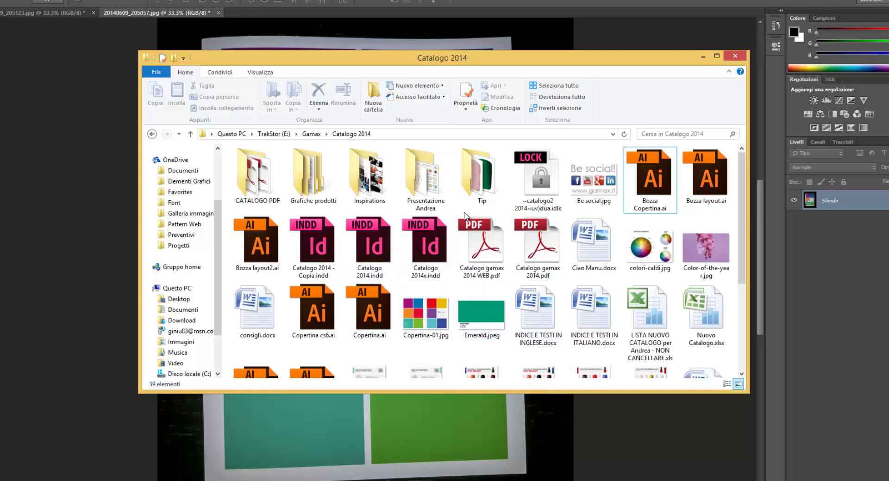
{"action": "double_click", "coordinate": [368, 246]}
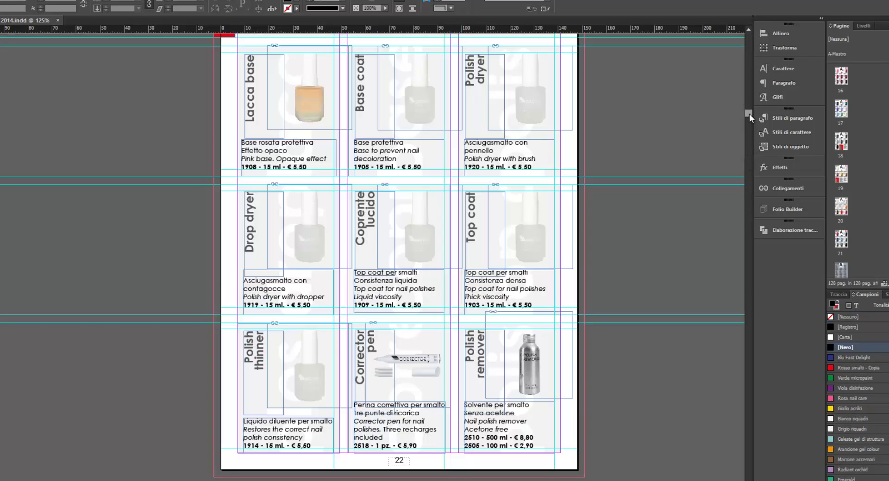
Examine the catalogue's nail polish pages, the Lacche Professionali section opener and the Fast Delight pages.
{"action": "left_click_drag", "start_coordinate": [749, 113], "coordinate": [749, 106]}
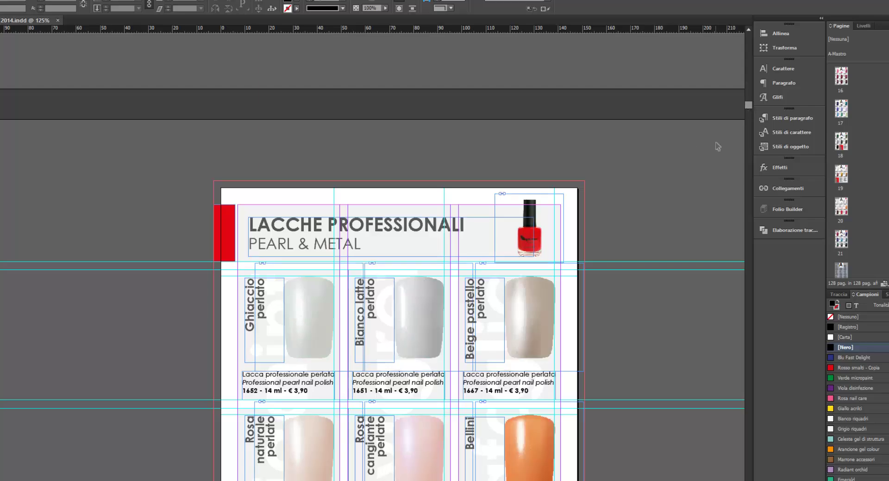
{"action": "scroll", "coordinate": [749, 109], "scroll_direction": "up", "scroll_amount": 1}
{"action": "left_click_drag", "start_coordinate": [748, 105], "coordinate": [749, 70]}
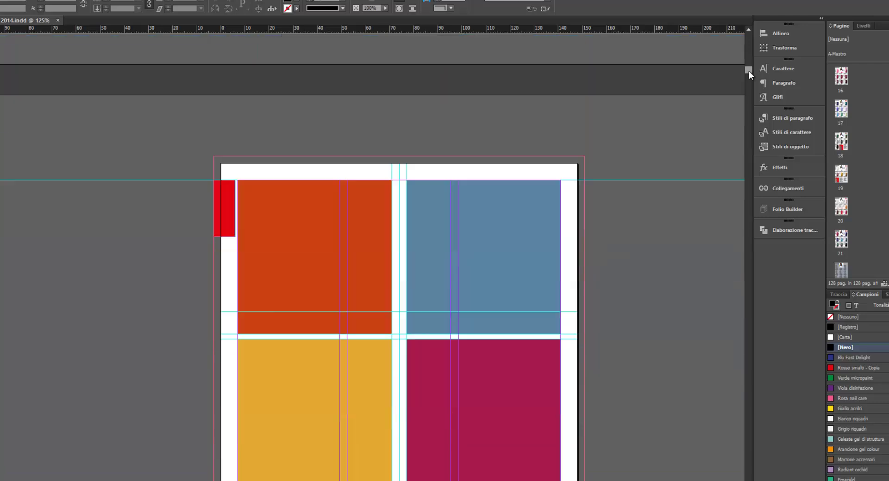
{"action": "scroll", "coordinate": [715, 153], "scroll_direction": "down", "scroll_amount": 20}
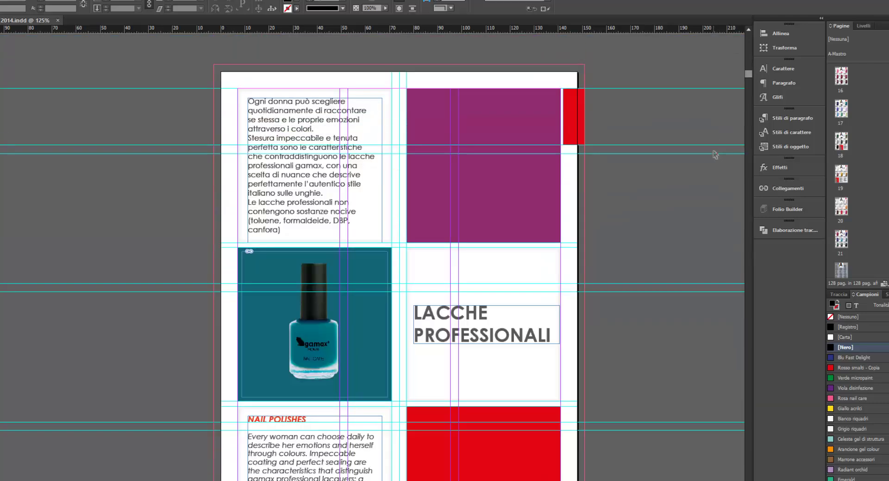
{"action": "scroll", "coordinate": [714, 156], "scroll_direction": "down", "scroll_amount": 1}
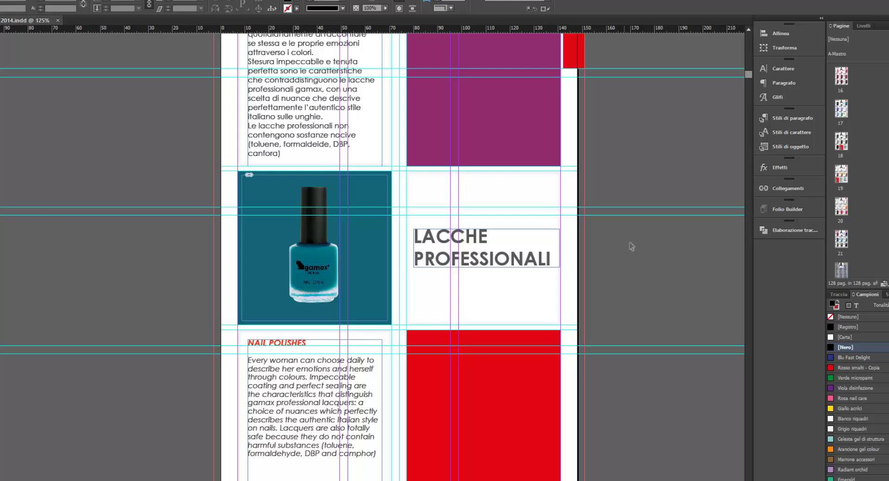
{"action": "left_click_drag", "start_coordinate": [749, 73], "coordinate": [746, 109]}
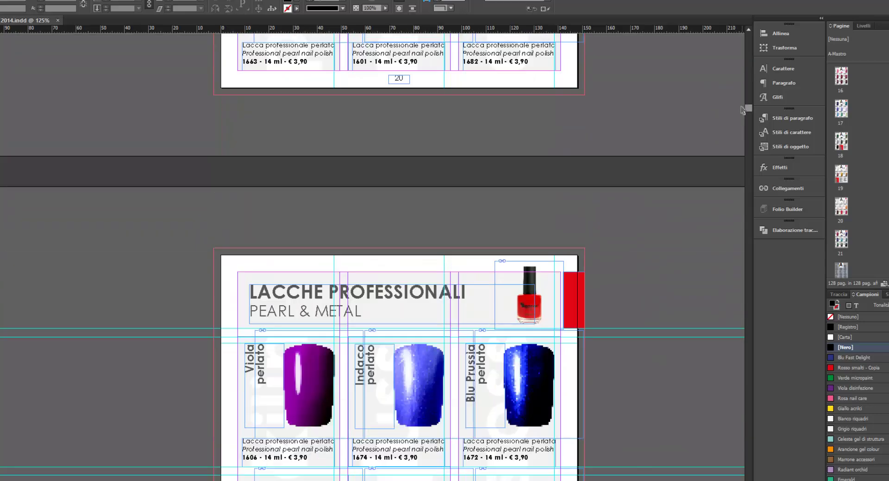
{"action": "scroll", "coordinate": [638, 311], "scroll_direction": "down", "scroll_amount": 10}
{"action": "scroll", "coordinate": [640, 314], "scroll_direction": "down", "scroll_amount": 20}
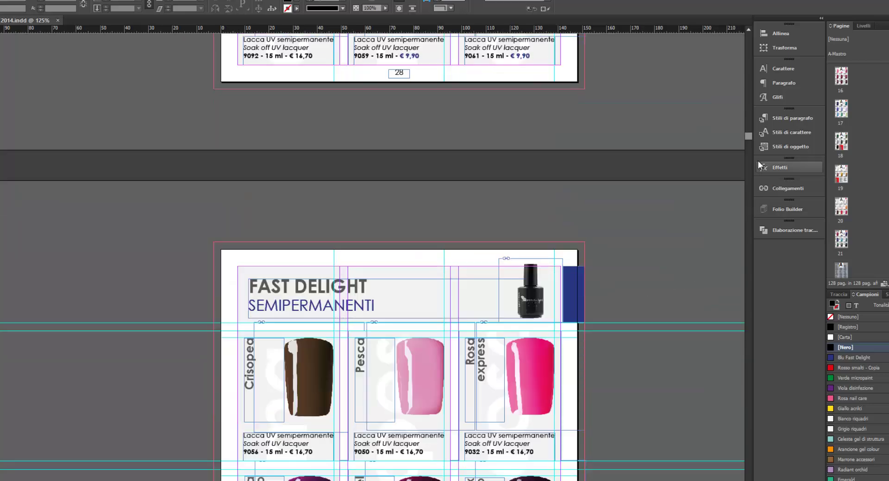
{"action": "left_click_drag", "start_coordinate": [750, 138], "coordinate": [638, 322]}
{"action": "scroll", "coordinate": [639, 322], "scroll_direction": "up", "scroll_amount": 4}
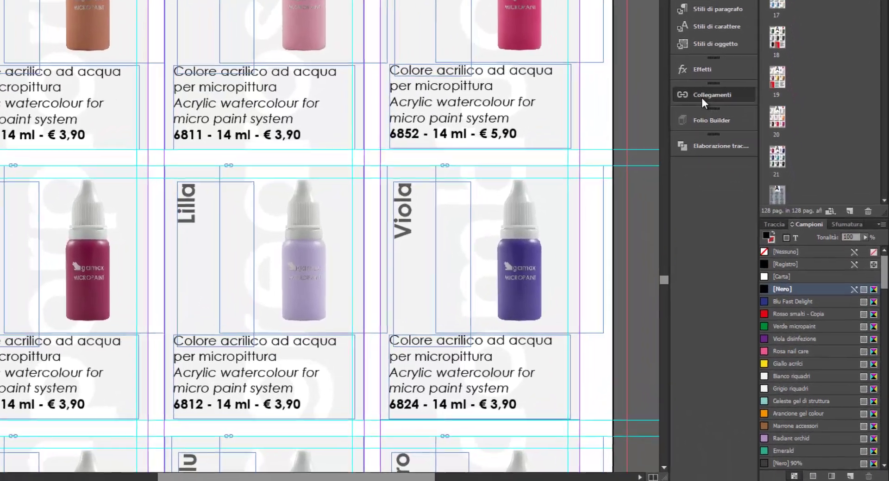
Inspect the link information of the Porpora bottle image on the Micropaint page, then close the link list.
{"action": "left_click", "coordinate": [740, 174]}
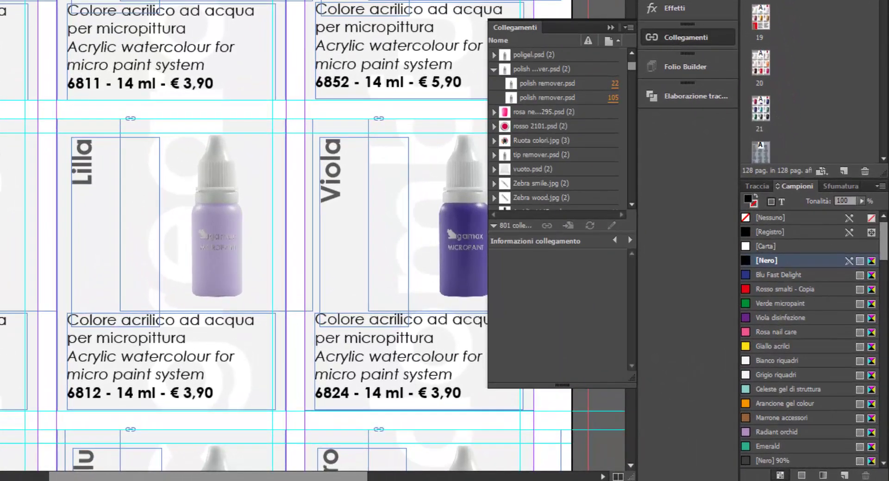
{"action": "left_click", "coordinate": [3, 176]}
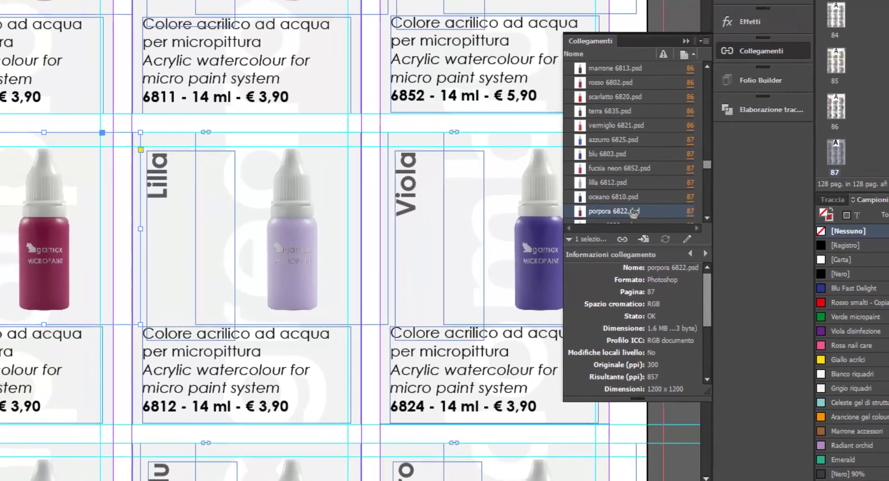
{"action": "scroll", "coordinate": [705, 165], "scroll_direction": "down", "scroll_amount": 3}
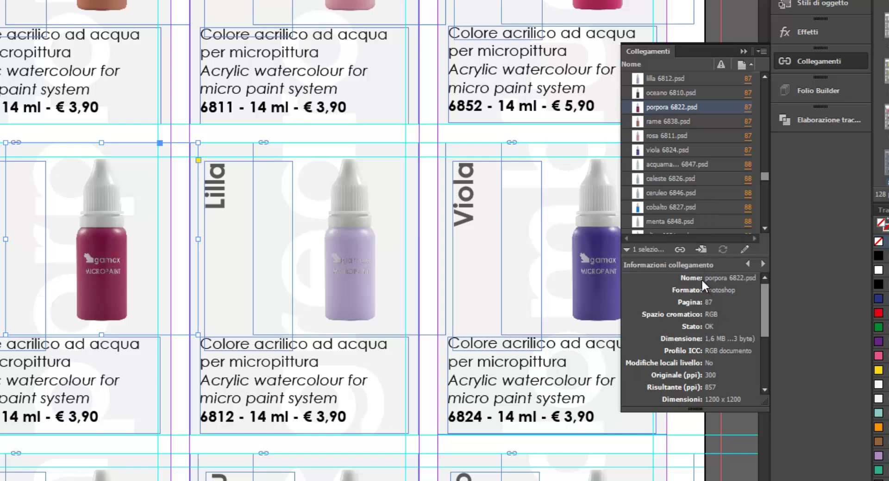
{"action": "mouse_move", "coordinate": [762, 306]}
{"action": "left_mouse_down"}
{"action": "mouse_move", "coordinate": [765, 359]}
{"action": "mouse_move", "coordinate": [757, 301]}
{"action": "left_mouse_up"}
{"action": "left_click", "coordinate": [740, 49]}
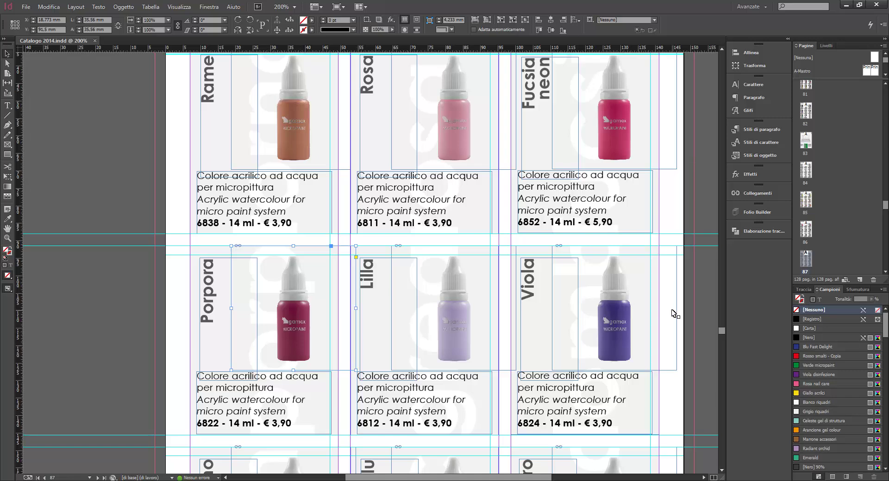
Examine the Micropaint product pages and the decorative transfer film page before them.
{"action": "scroll", "coordinate": [673, 314], "scroll_direction": "down", "scroll_amount": 1}
{"action": "scroll", "coordinate": [645, 321], "scroll_direction": "up", "scroll_amount": 5}
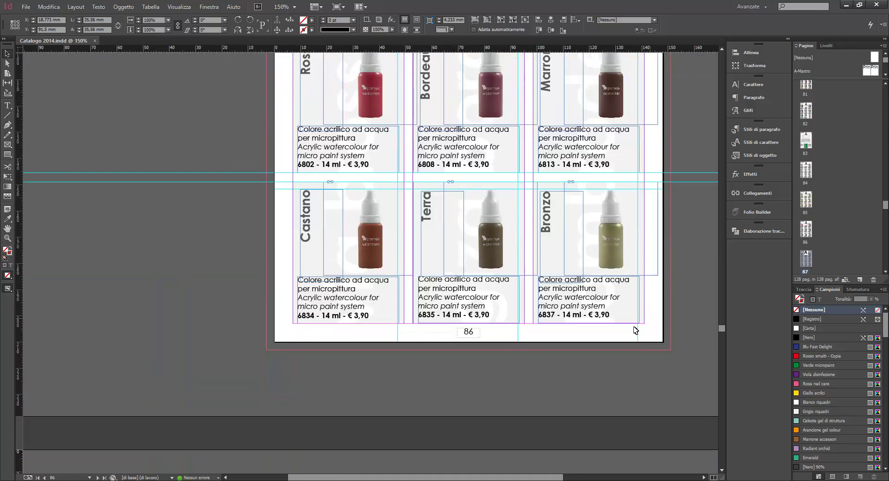
{"action": "scroll", "coordinate": [624, 279], "scroll_direction": "right", "scroll_amount": 3}
{"action": "scroll", "coordinate": [555, 296], "scroll_direction": "up", "scroll_amount": 6}
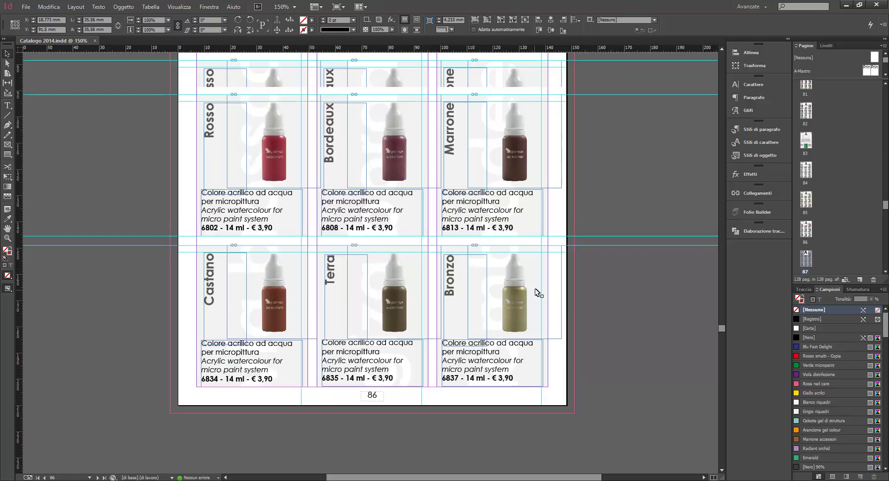
{"action": "scroll", "coordinate": [536, 292], "scroll_direction": "up", "scroll_amount": 8}
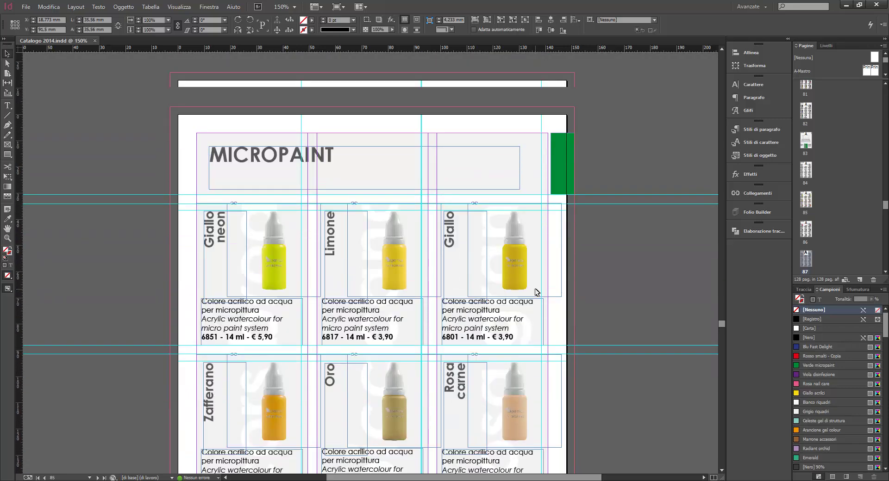
{"action": "scroll", "coordinate": [536, 293], "scroll_direction": "up", "scroll_amount": 8}
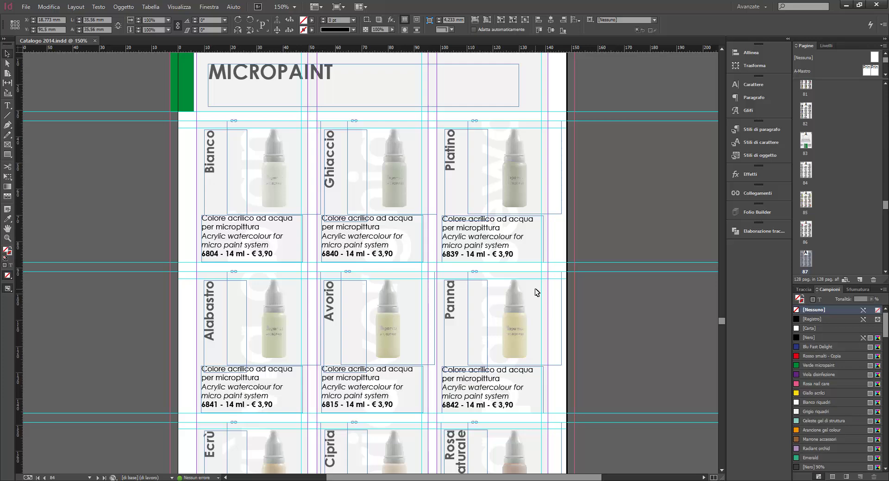
{"action": "scroll", "coordinate": [536, 292], "scroll_direction": "up", "scroll_amount": 20}
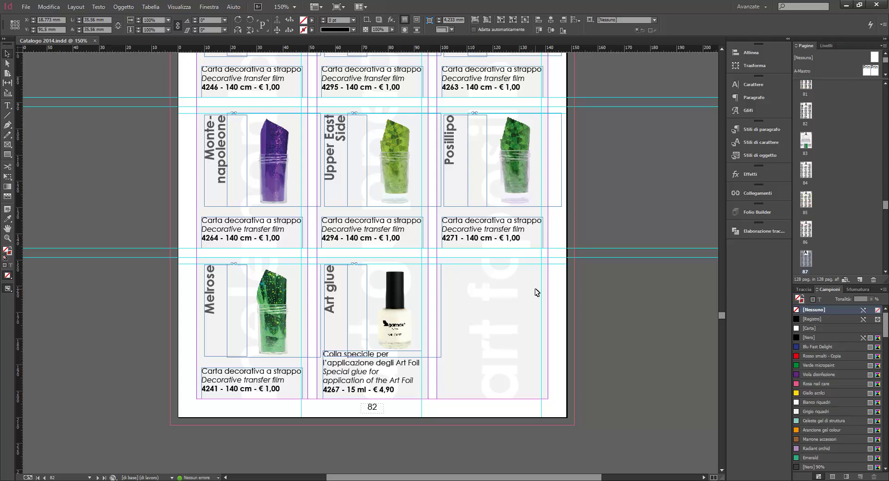
{"action": "scroll", "coordinate": [536, 293], "scroll_direction": "up", "scroll_amount": 2}
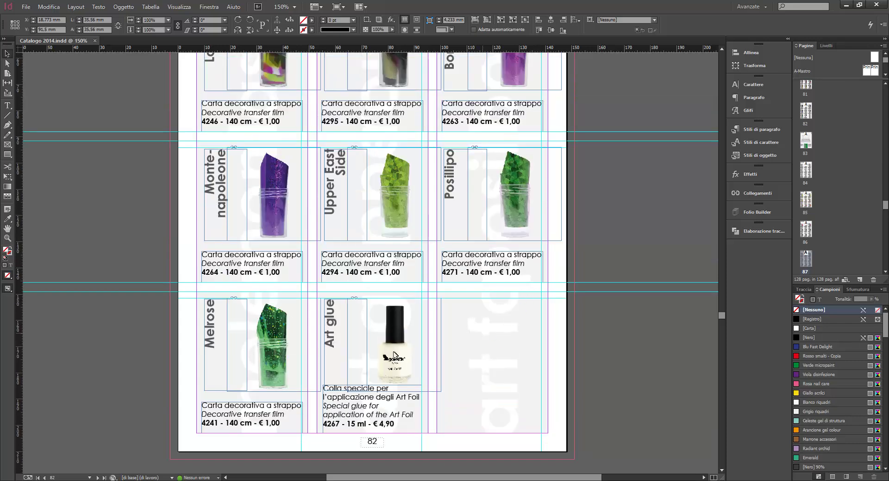
Switch to File Explorer, browse the product images in the Gamax Colour Gel folder, and open violino-6324.psd.
{"action": "left_click", "coordinate": [116, 480]}
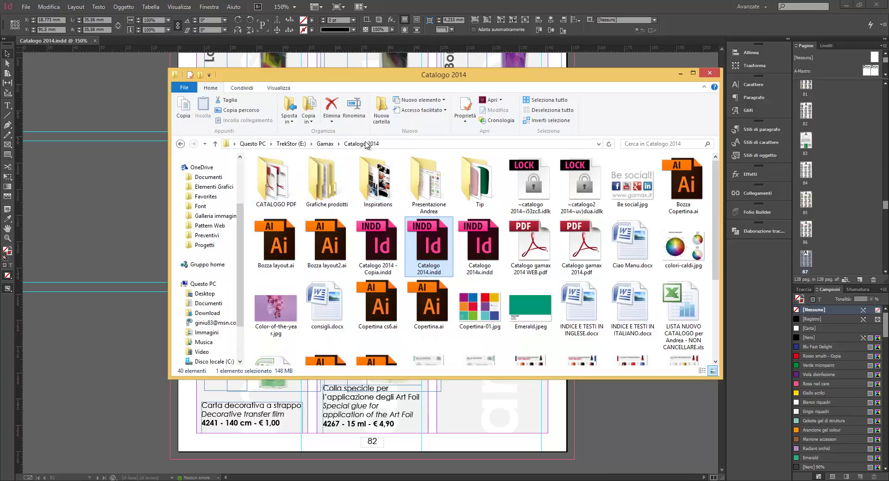
{"action": "left_click", "coordinate": [326, 144]}
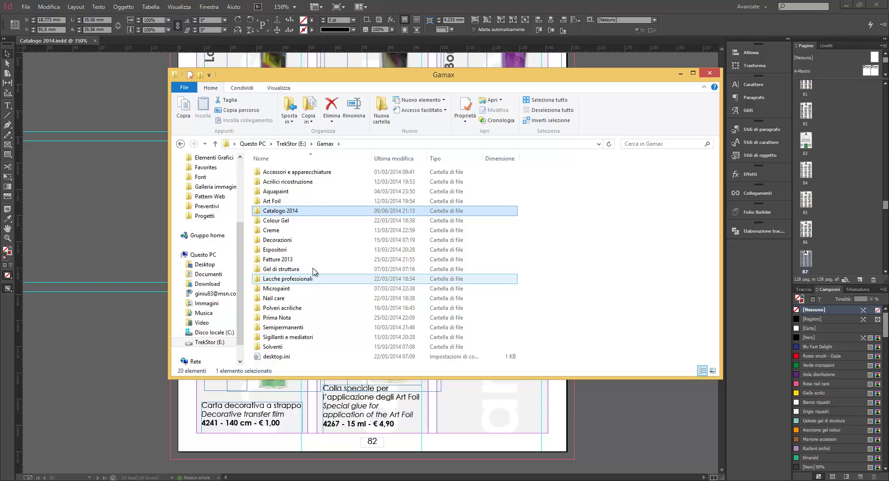
{"action": "double_click", "coordinate": [310, 221]}
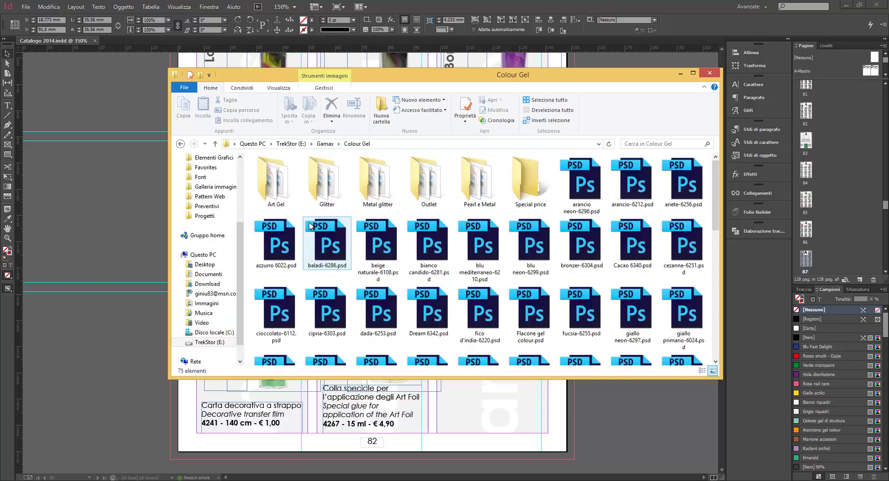
{"action": "scroll", "coordinate": [434, 250], "scroll_direction": "down", "scroll_amount": 3}
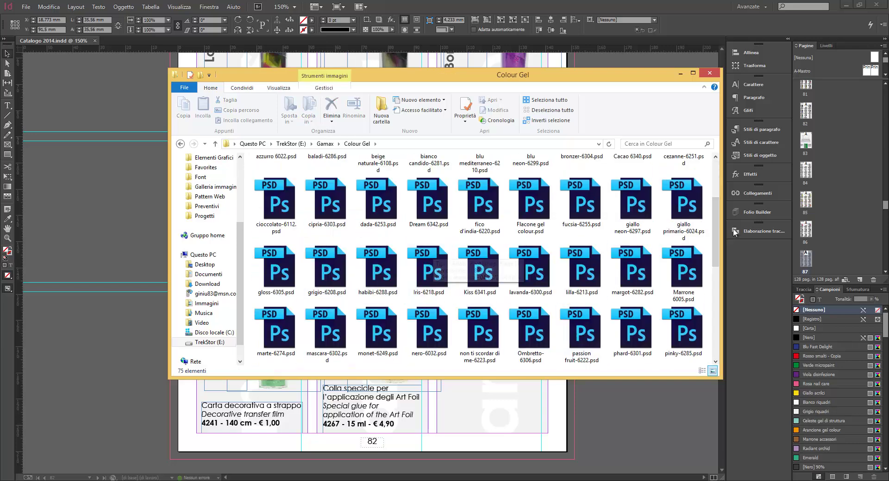
{"action": "left_click_drag", "start_coordinate": [716, 224], "coordinate": [713, 313]}
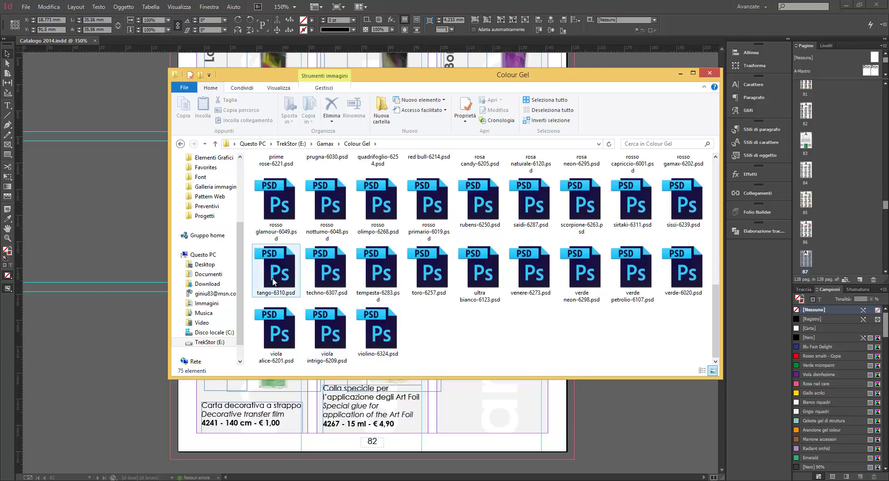
{"action": "double_click", "coordinate": [380, 332]}
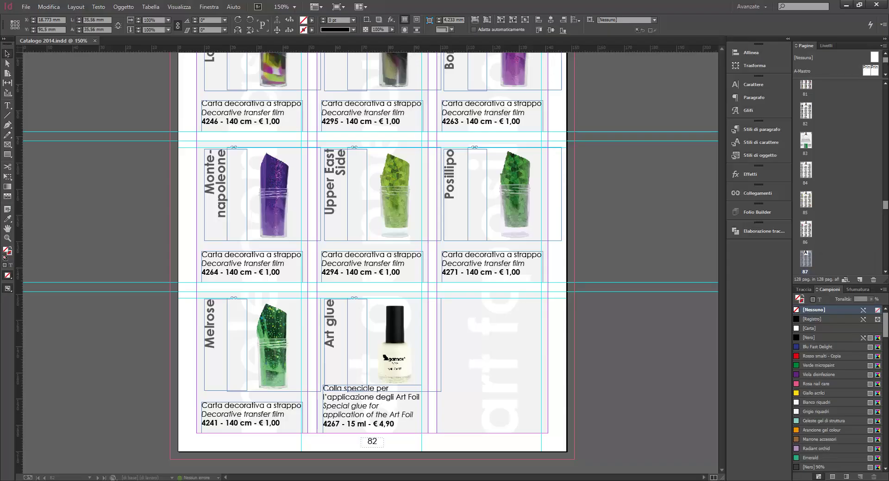
Go to the Colour Gel Pearl & Metal page and display it at 200% in preview mode without guides or frame edges.
{"action": "left_click_drag", "start_coordinate": [721, 316], "coordinate": [727, 217]}
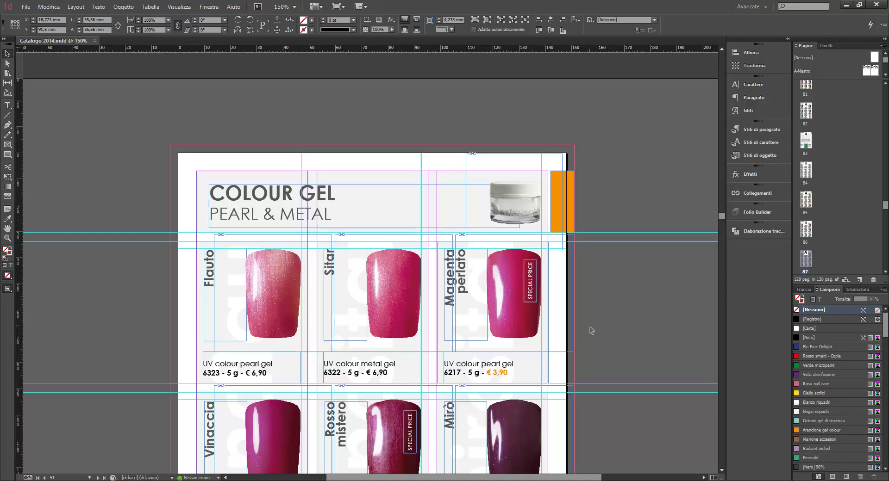
{"action": "scroll", "coordinate": [594, 333], "scroll_direction": "down", "scroll_amount": 3}
{"action": "scroll", "coordinate": [595, 333], "scroll_direction": "down", "scroll_amount": 2}
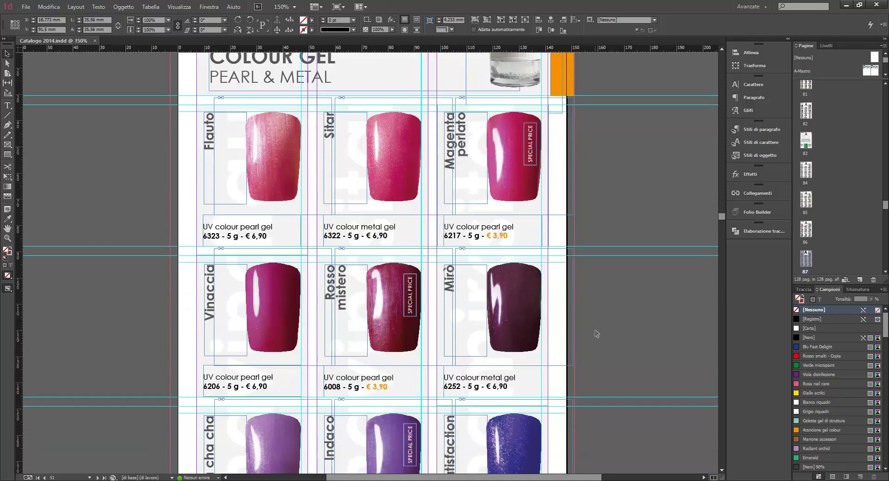
{"action": "scroll", "coordinate": [596, 334], "scroll_direction": "up", "scroll_amount": 1}
{"action": "scroll", "coordinate": [595, 335], "scroll_direction": "down", "scroll_amount": 1}
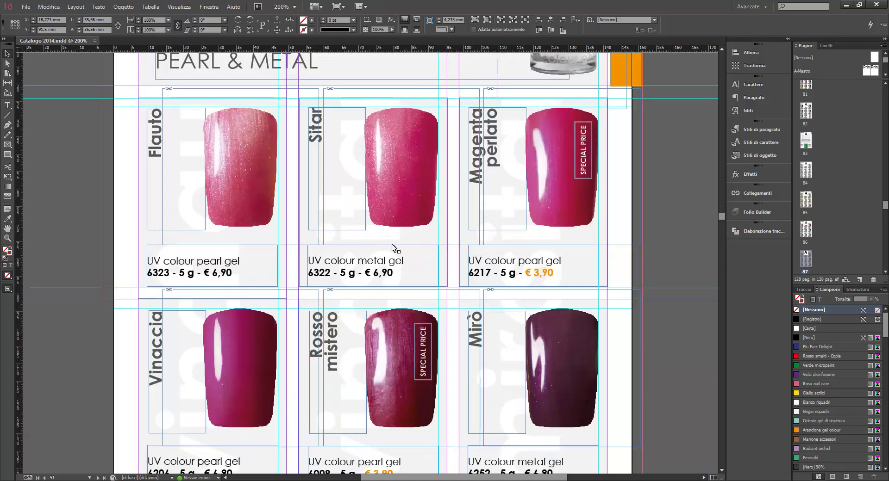
{"action": "key", "text": "ctrl+equal"}
{"action": "left_click_drag", "start_coordinate": [440, 282], "coordinate": [483, 279]}
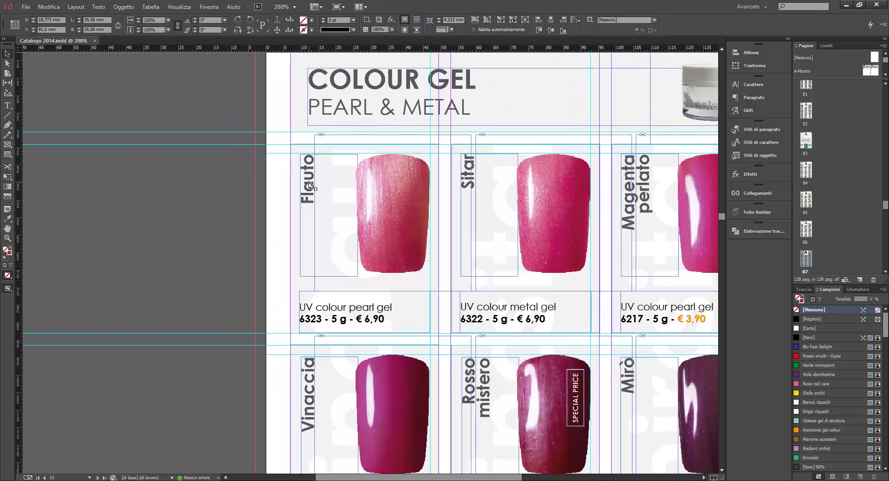
{"action": "key", "text": "w"}
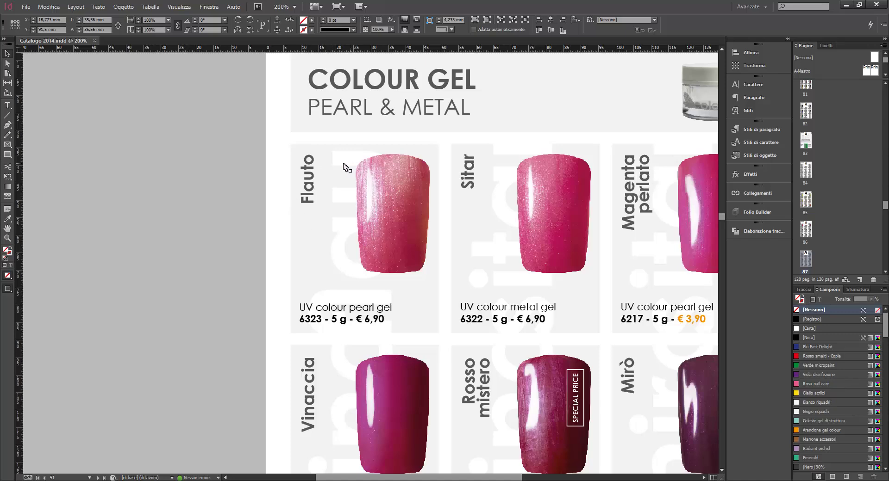
{"action": "scroll", "coordinate": [398, 239], "scroll_direction": "down", "scroll_amount": 1}
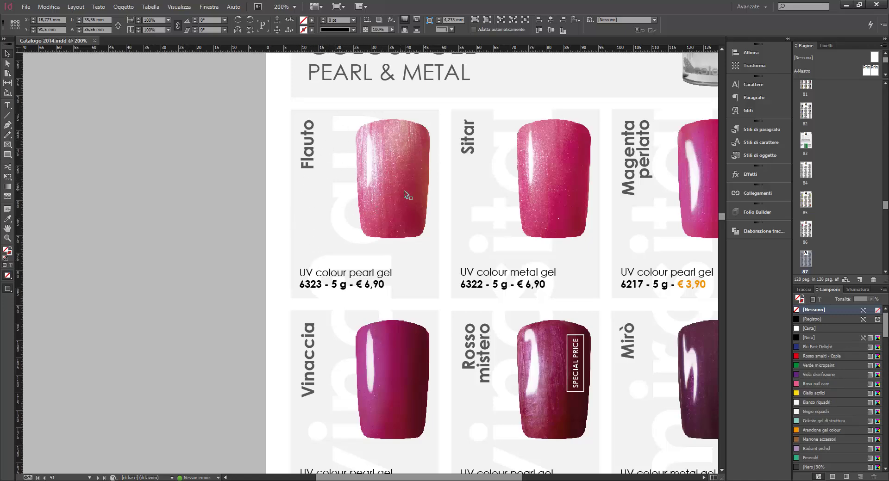
Browse the Colour Gel pages from Pearl & Metal back to the Glitter page 47, reducing the view to 125%.
{"action": "left_click_drag", "start_coordinate": [518, 192], "coordinate": [358, 206]}
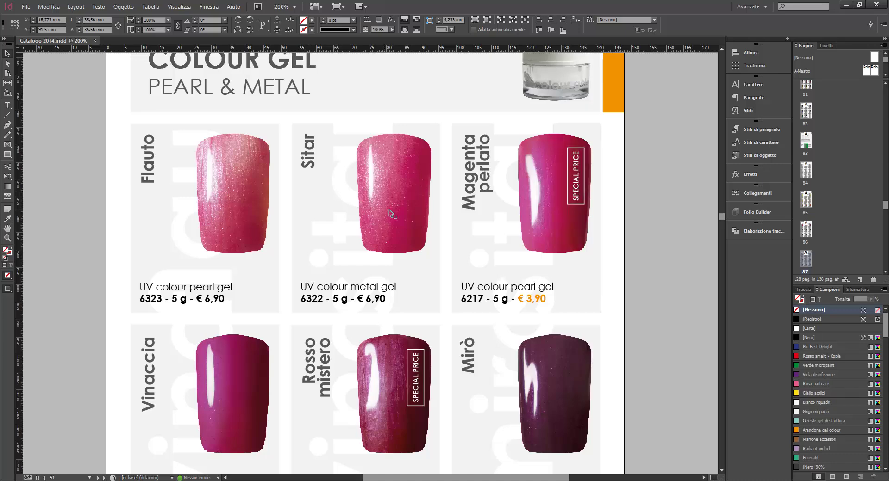
{"action": "key", "text": "ctrl+minus"}
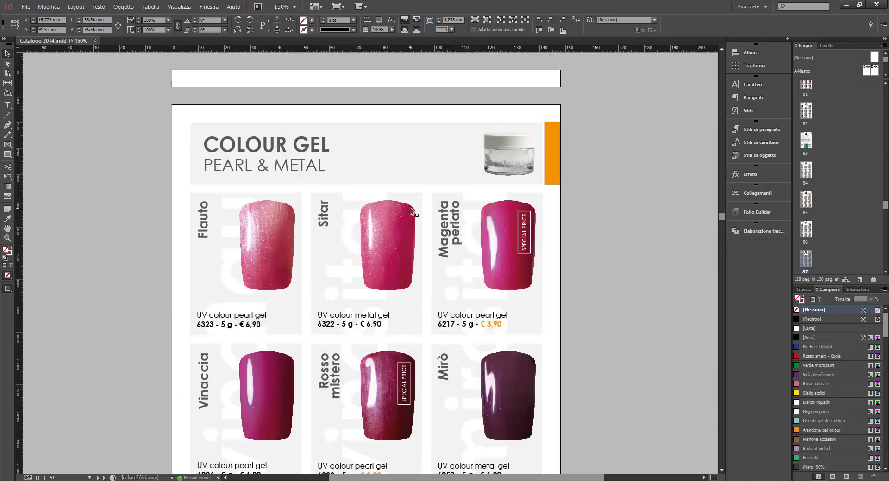
{"action": "scroll", "coordinate": [410, 209], "scroll_direction": "up", "scroll_amount": 6}
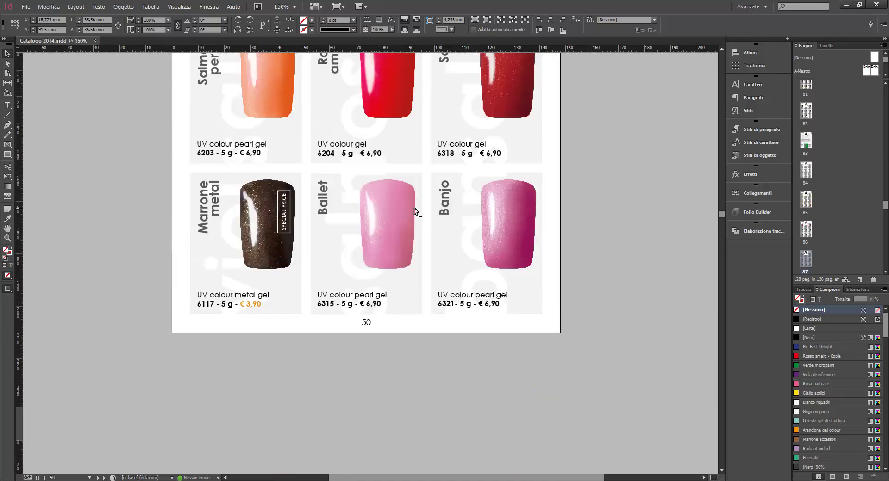
{"action": "scroll", "coordinate": [410, 209], "scroll_direction": "up", "scroll_amount": 5}
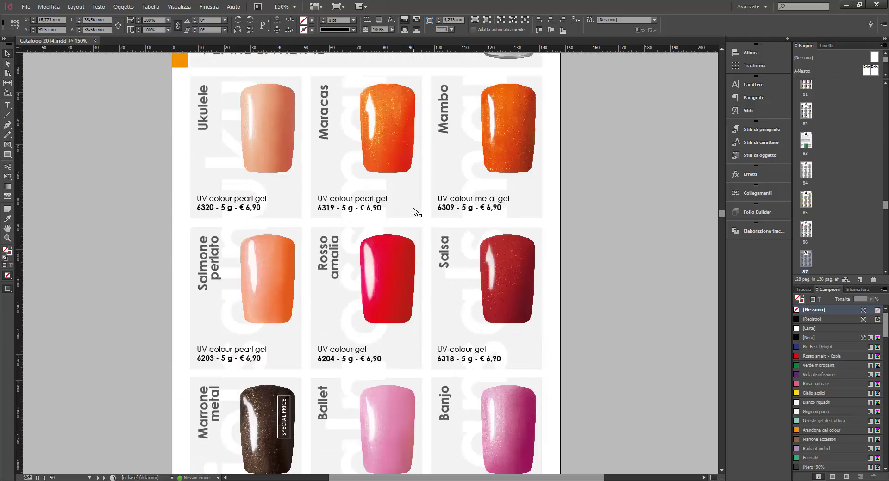
{"action": "key", "text": "ctrl+minus"}
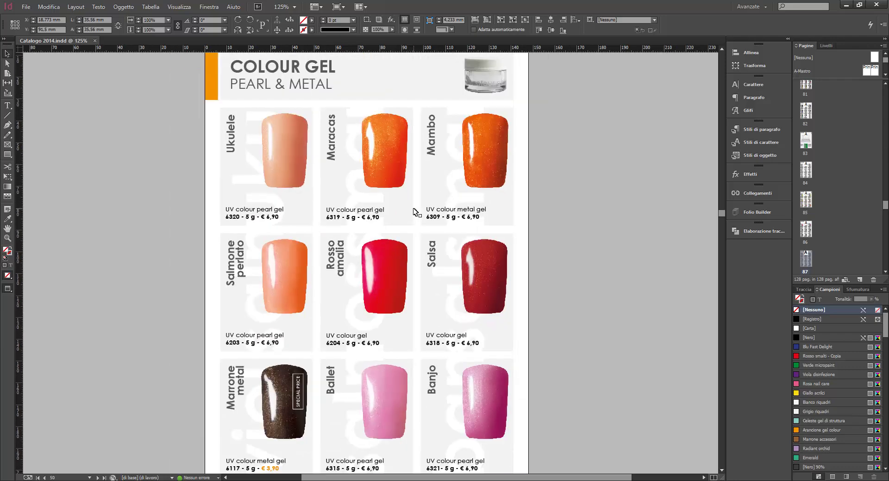
{"action": "scroll", "coordinate": [413, 212], "scroll_direction": "up", "scroll_amount": 7}
{"action": "scroll", "coordinate": [413, 209], "scroll_direction": "up", "scroll_amount": 15}
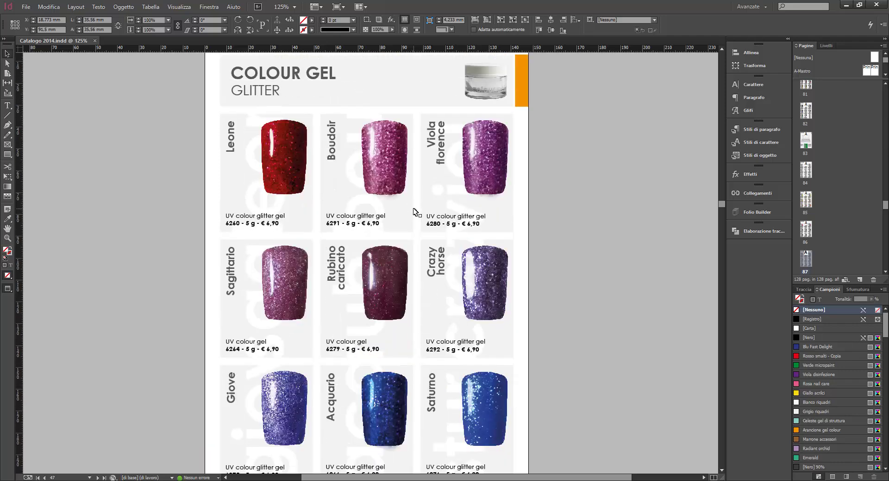
Briefly show the guides and frame edges on the Colour Gel Glitter page, then display the whole page at 100% in preview mode.
{"action": "key", "text": "w"}
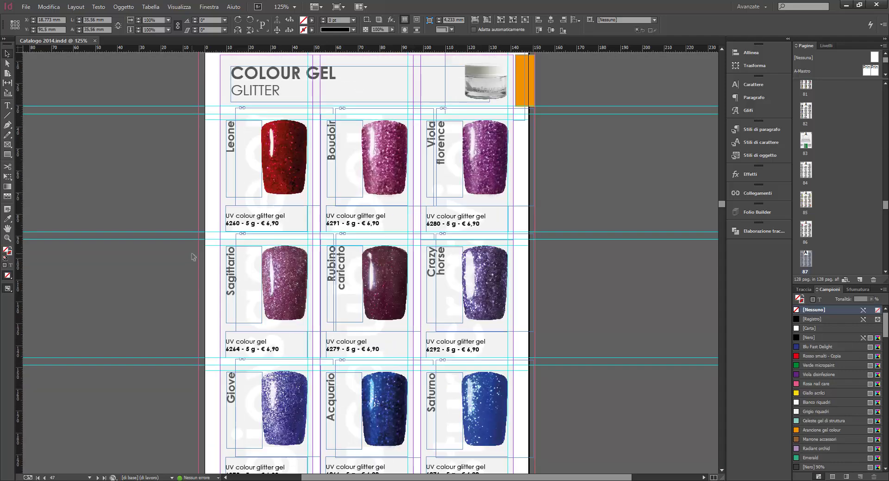
{"action": "key", "text": "w"}
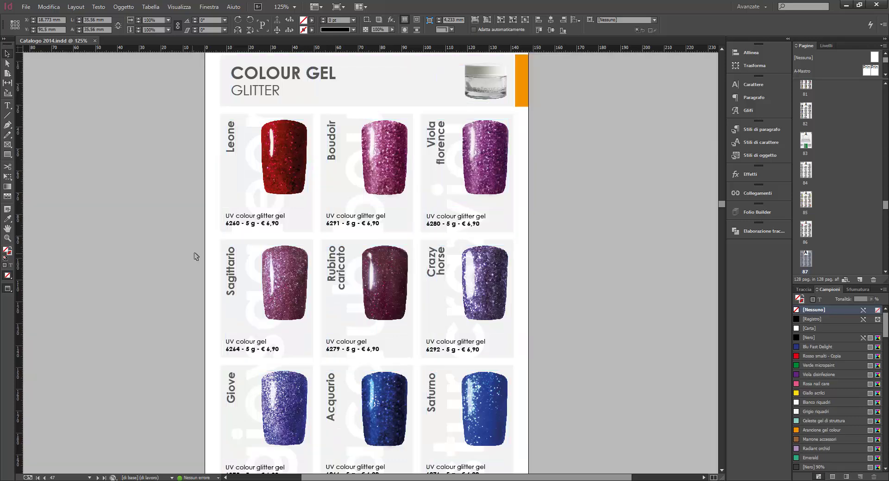
{"action": "scroll", "coordinate": [197, 253], "scroll_direction": "up", "scroll_amount": 1}
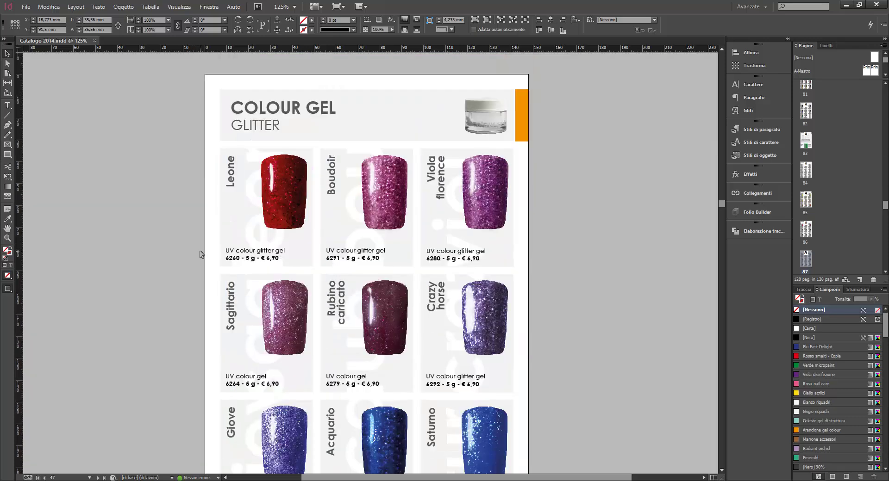
{"action": "key", "text": "ctrl+minus"}
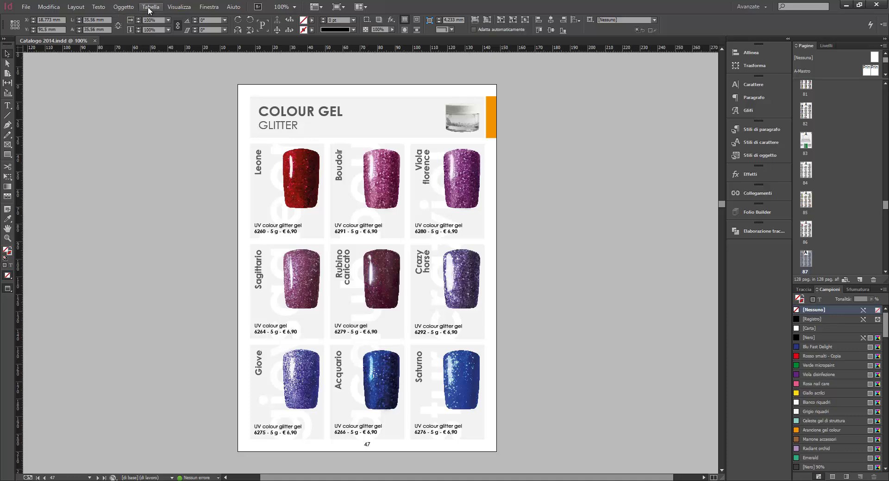
Return to Micropaint page 87 at actual size and deselect the Porpora bottle image.
{"action": "left_click", "coordinate": [178, 7]}
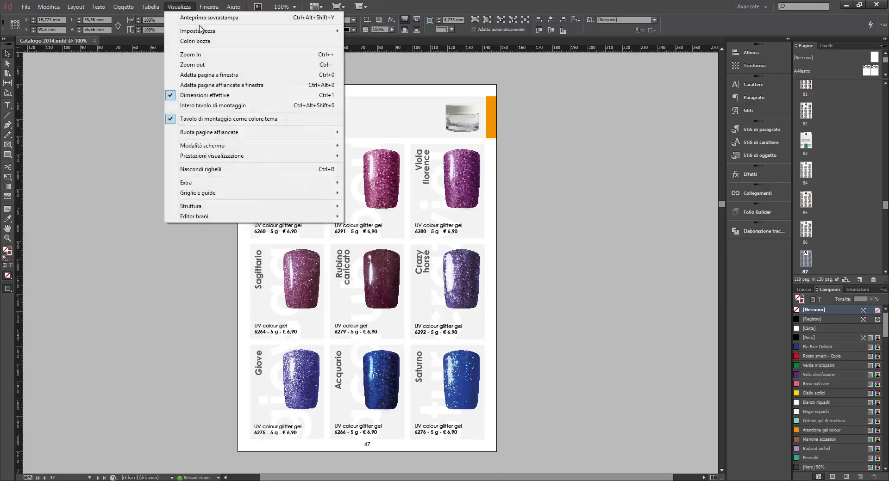
{"action": "left_click", "coordinate": [295, 99]}
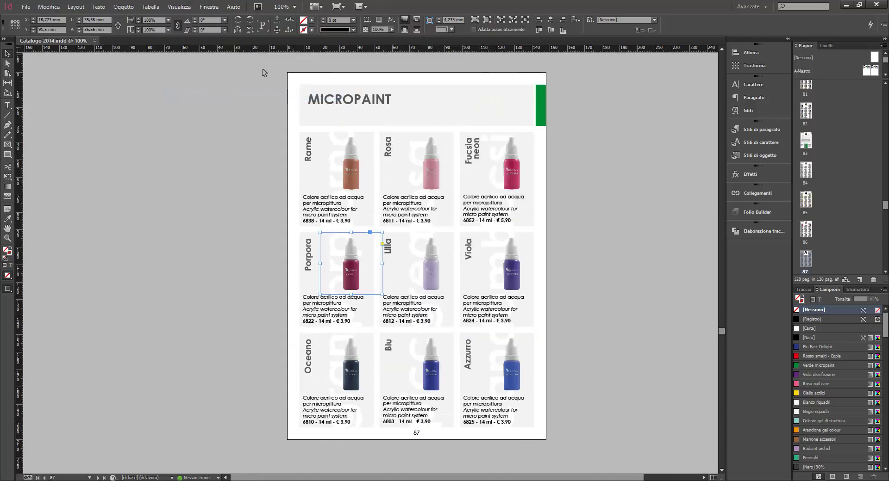
{"action": "left_click", "coordinate": [183, 10]}
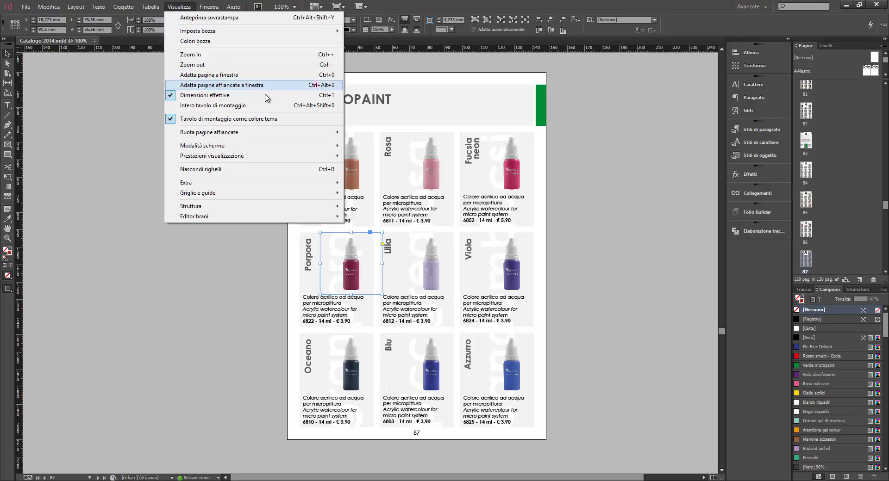
{"action": "key", "text": "Escape"}
{"action": "left_click", "coordinate": [603, 164]}
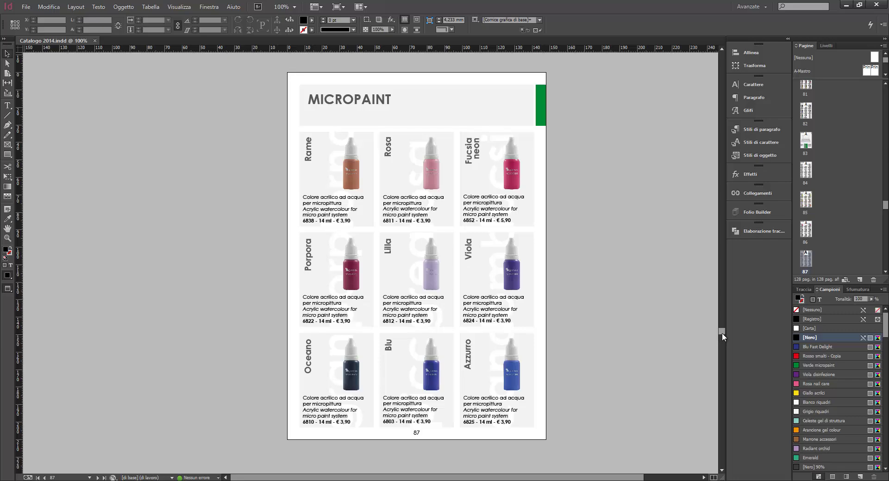
Highlight the italic English description in the Porpora product text frame, then clear the text selection.
{"action": "left_click", "coordinate": [332, 304]}
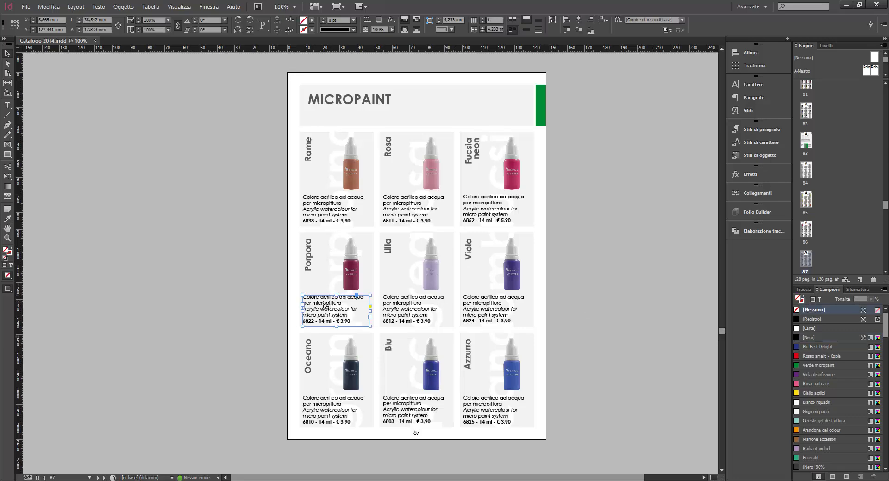
{"action": "double_click", "coordinate": [330, 306]}
{"action": "triple_click", "coordinate": [328, 309]}
{"action": "left_click_drag", "start_coordinate": [327, 309], "coordinate": [315, 309]}
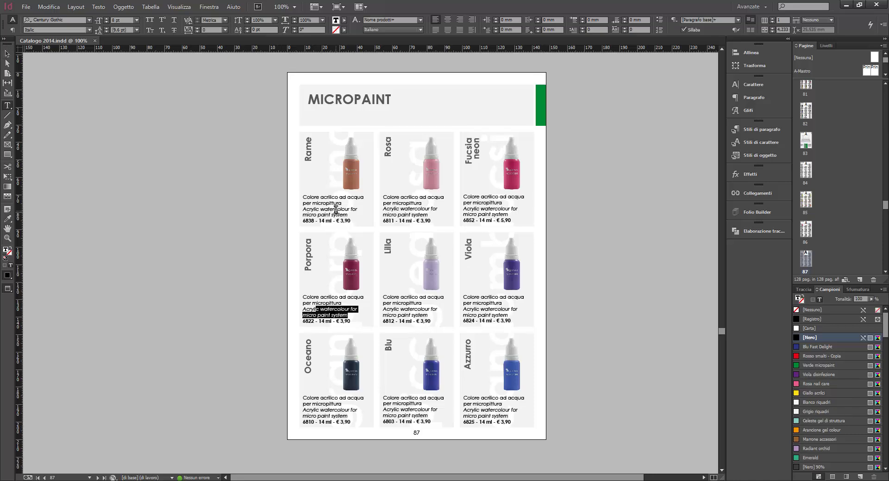
{"action": "scroll", "coordinate": [335, 208], "scroll_direction": "up", "scroll_amount": 2}
{"action": "left_click", "coordinate": [318, 337]}
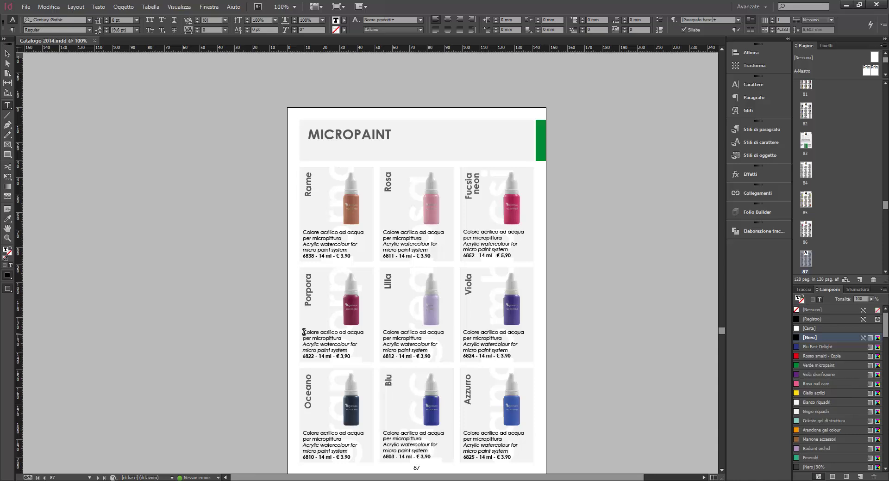
{"action": "scroll", "coordinate": [336, 316], "scroll_direction": "down", "scroll_amount": 2}
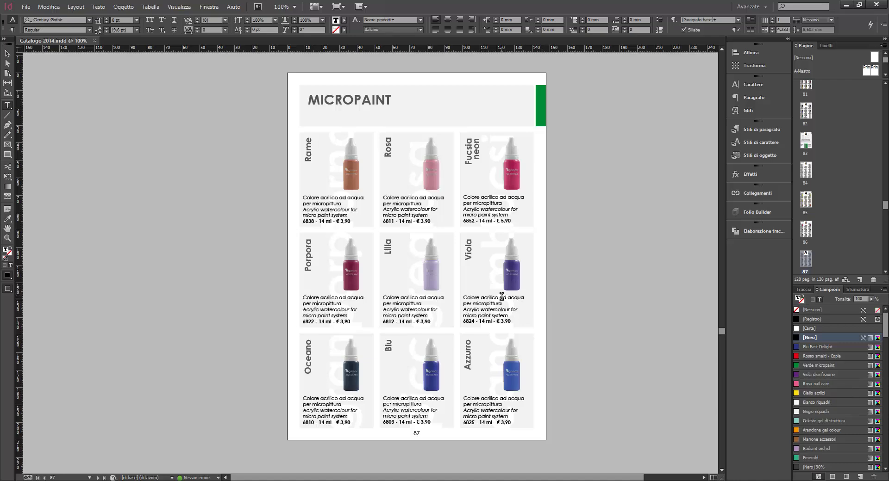
View Micropaint page 86, then open the Colour Gel Glitter page 48.
{"action": "scroll", "coordinate": [508, 300], "scroll_direction": "up", "scroll_amount": 2}
{"action": "scroll", "coordinate": [507, 300], "scroll_direction": "up", "scroll_amount": 10}
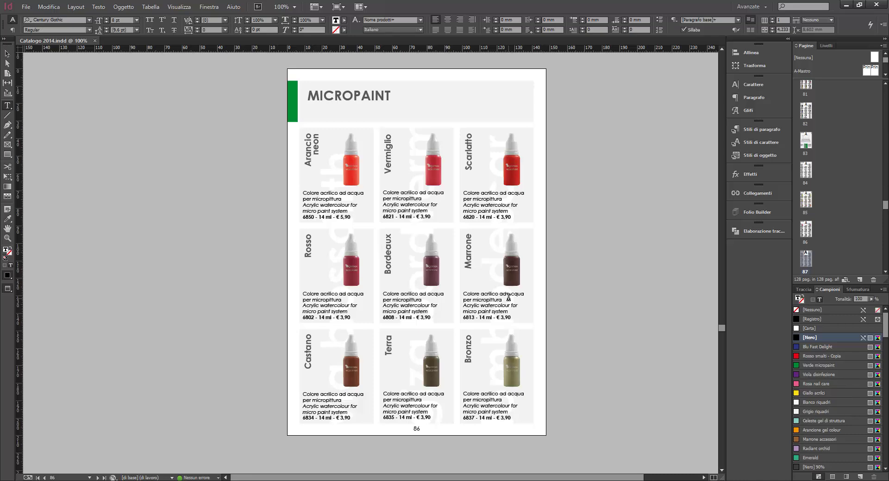
{"action": "left_click", "coordinate": [7, 53]}
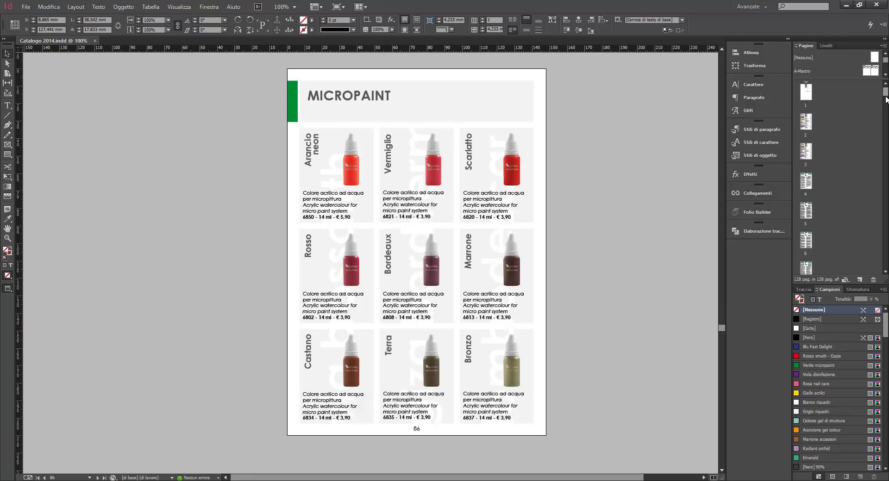
{"action": "left_click_drag", "start_coordinate": [886, 99], "coordinate": [887, 159]}
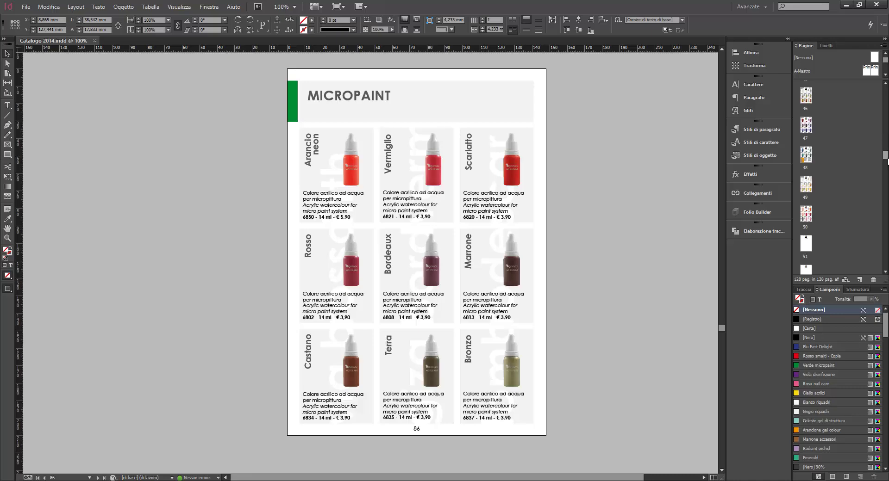
{"action": "double_click", "coordinate": [805, 154]}
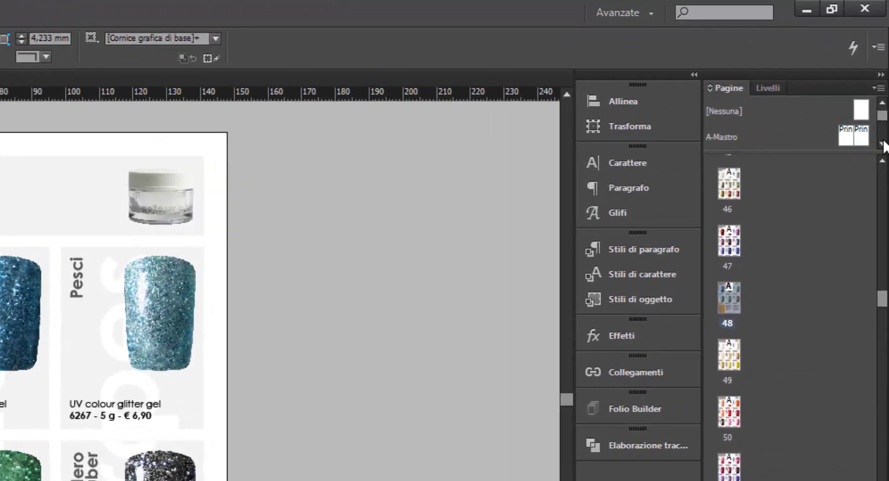
Enlarge the master page area to show all the masters and open the right-hand page of A-Mastro.
{"action": "left_click_drag", "start_coordinate": [797, 153], "coordinate": [788, 239]}
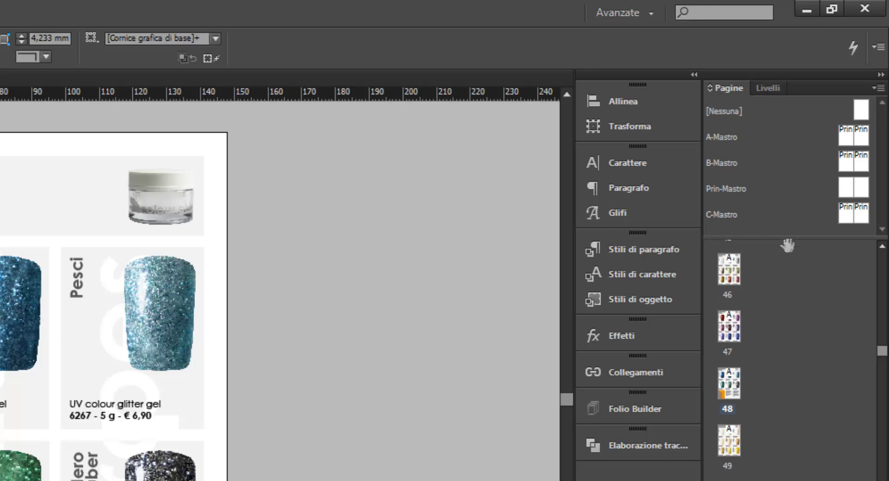
{"action": "double_click", "coordinate": [861, 136]}
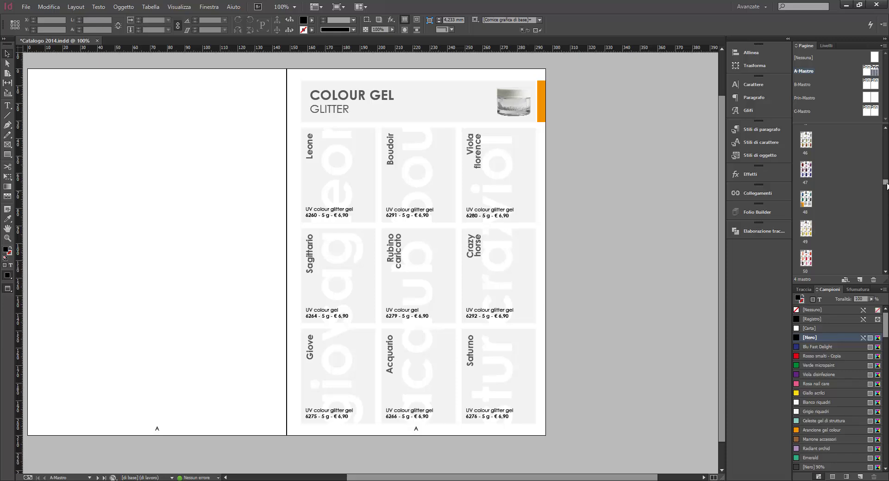
{"action": "left_click_drag", "start_coordinate": [885, 184], "coordinate": [886, 155]}
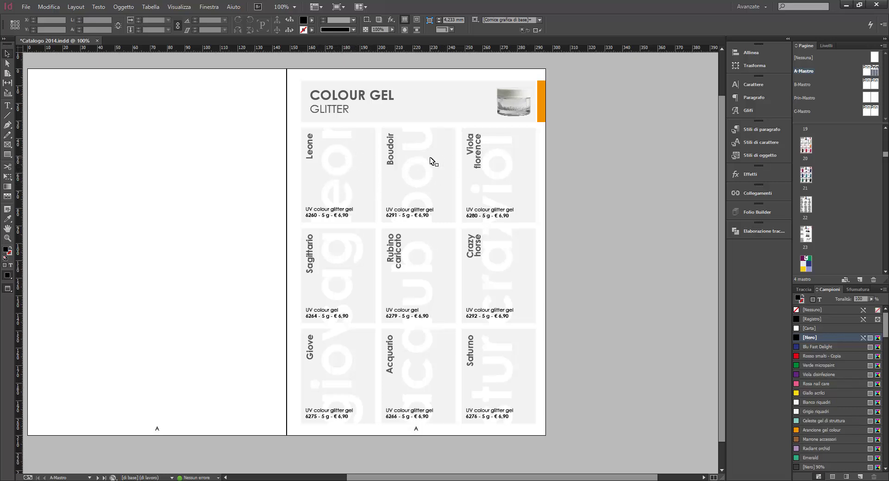
Delete all the Colour Gel Glitter layout objects from the right-hand page of A-Mastro, keeping its page number marker.
{"action": "left_click", "coordinate": [392, 153]}
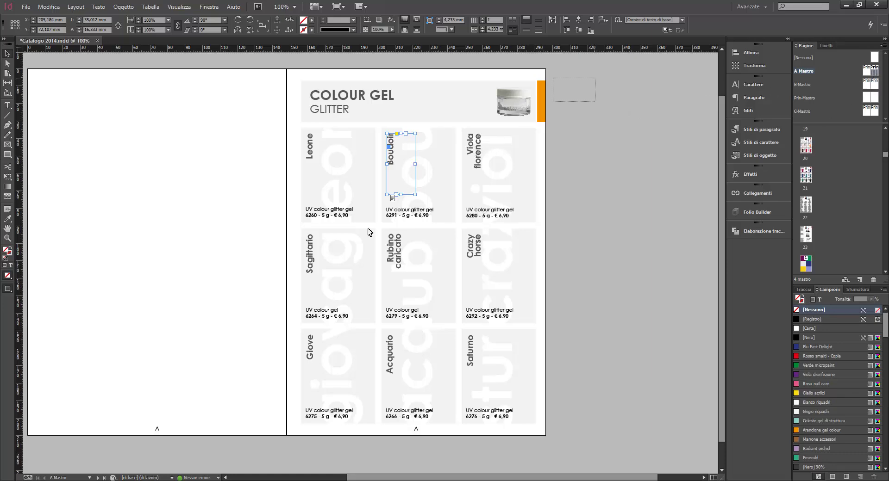
{"action": "left_click_drag", "start_coordinate": [595, 78], "coordinate": [257, 415]}
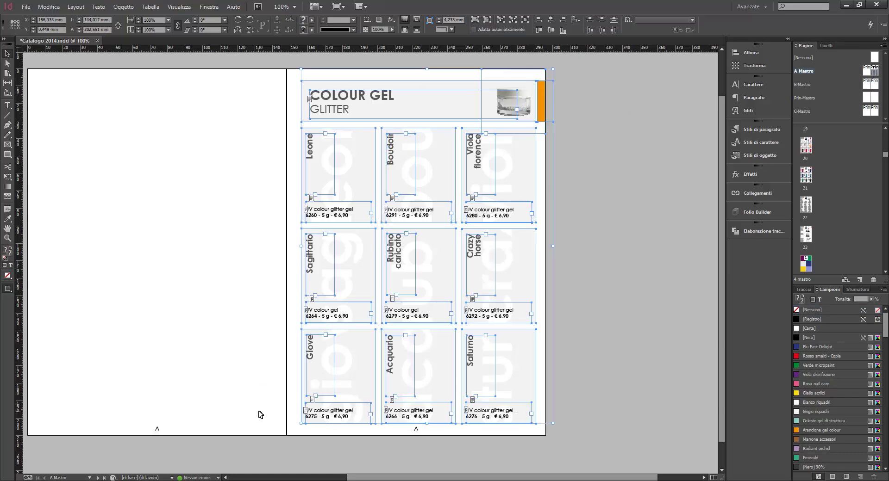
{"action": "key", "text": "Delete"}
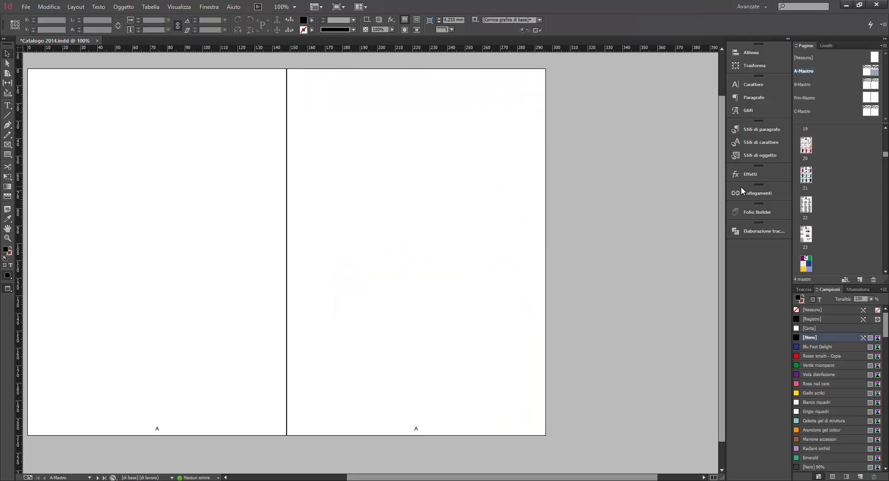
View the Lacche professionali page 20, then open the Prin-Mastro spread and inspect its page number marker.
{"action": "double_click", "coordinate": [807, 147]}
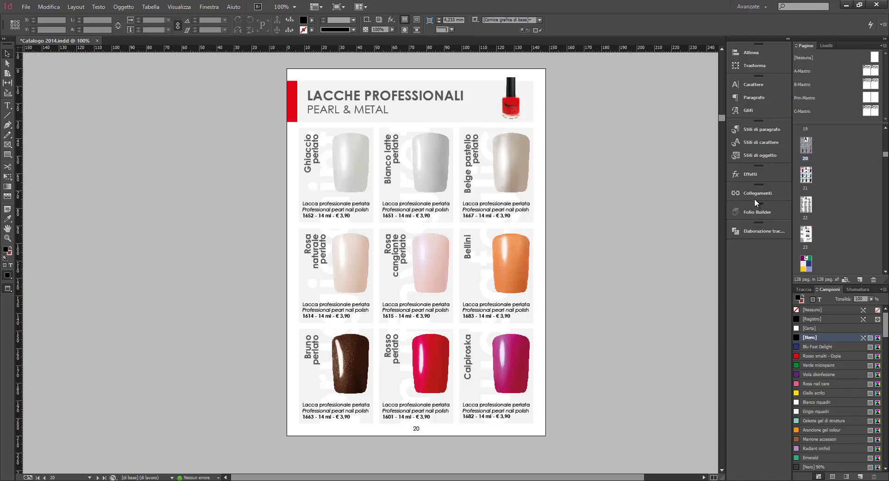
{"action": "double_click", "coordinate": [868, 102]}
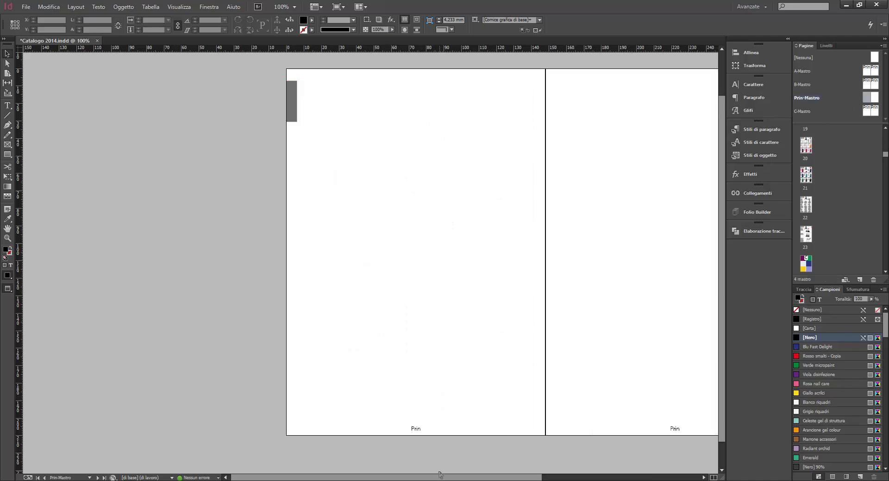
{"action": "left_click_drag", "start_coordinate": [440, 475], "coordinate": [504, 475]}
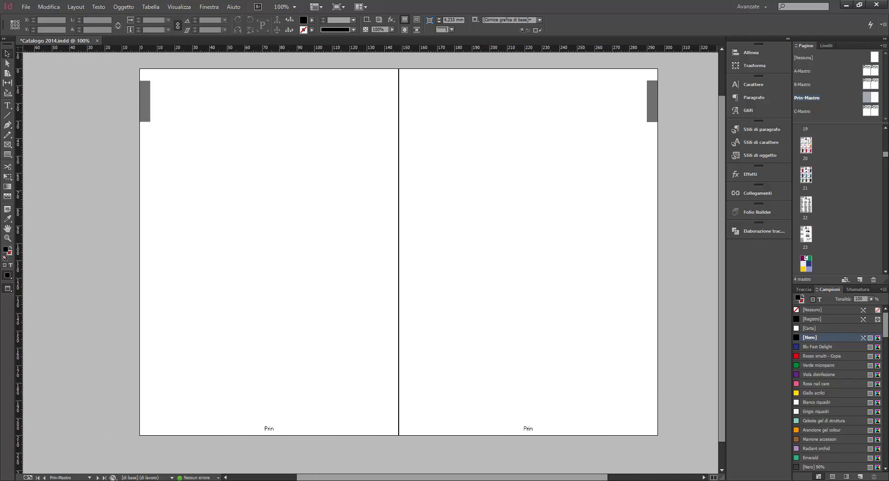
{"action": "left_click", "coordinate": [273, 432]}
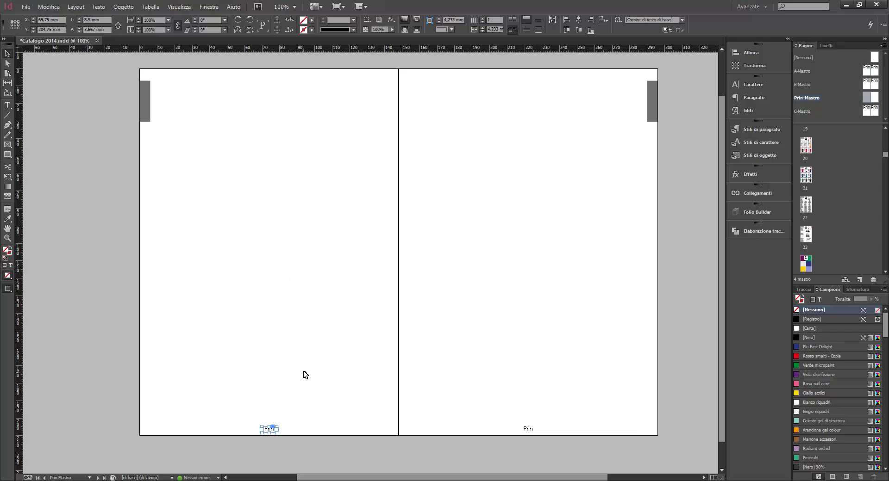
{"action": "left_click", "coordinate": [321, 330]}
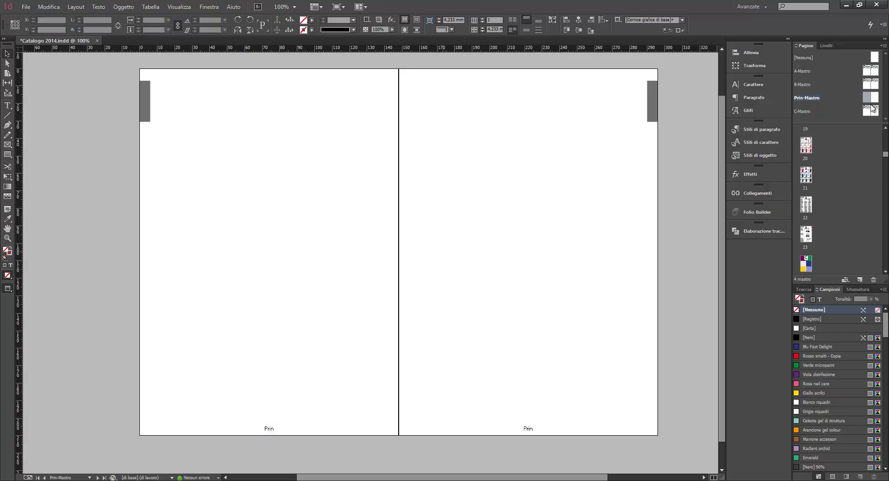
Return to the Lacche professionali Pearl & Metal page 20 and view the preceding page 19 with its Trucchi e consigli section.
{"action": "double_click", "coordinate": [806, 145]}
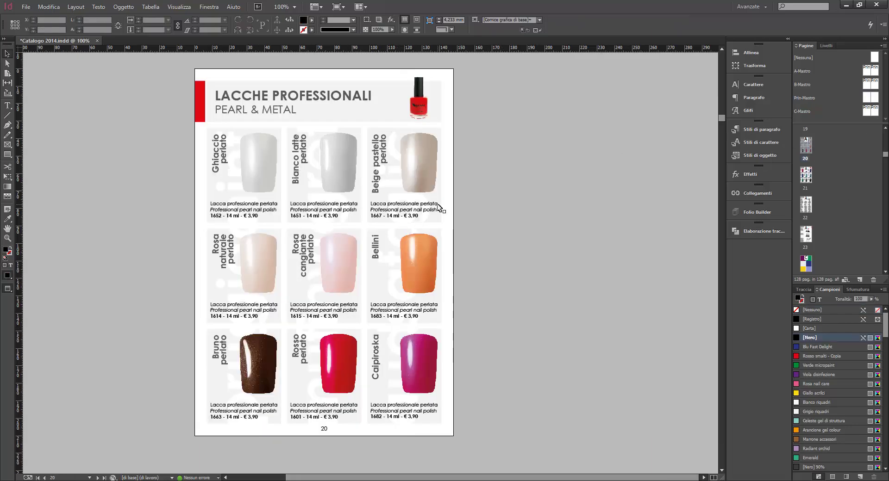
{"action": "scroll", "coordinate": [438, 206], "scroll_direction": "up", "scroll_amount": 5}
{"action": "scroll", "coordinate": [440, 203], "scroll_direction": "up", "scroll_amount": 5}
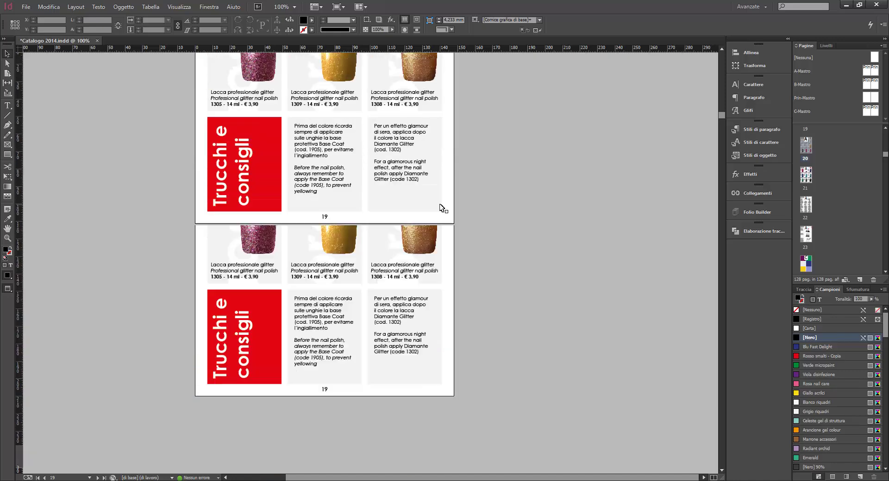